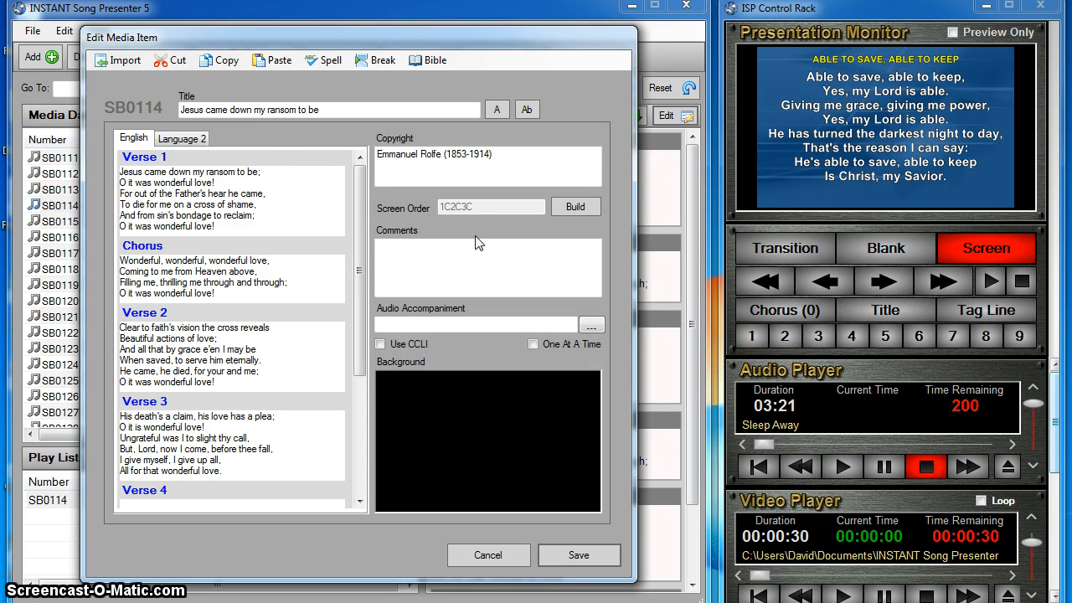
# Step: Close the media item editor without saving and open the screen order builder for play list song SB0114
pyautogui.click(488, 554)
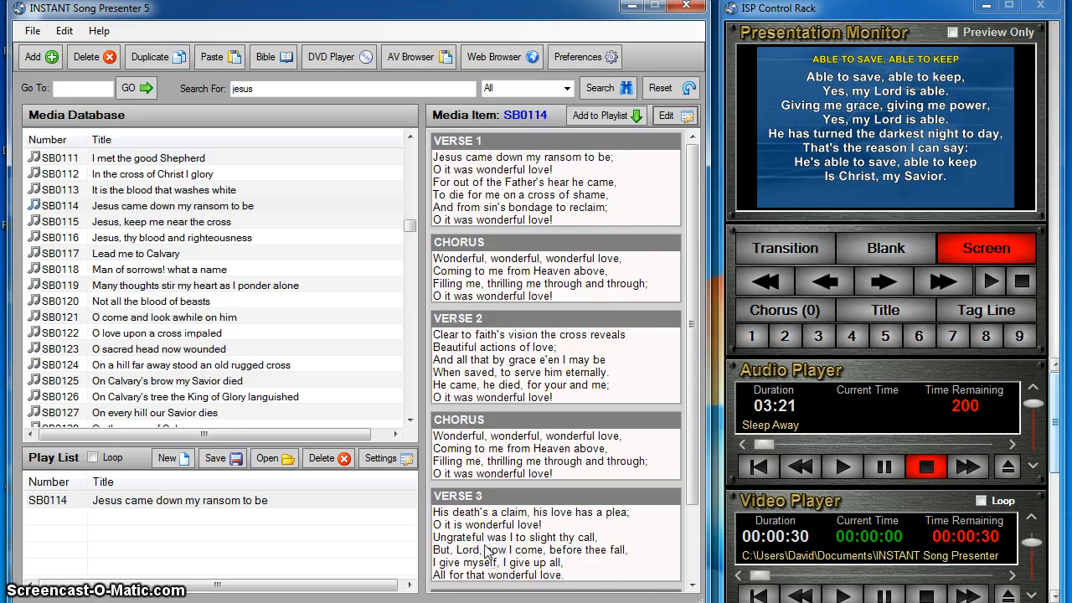
pyautogui.click(121, 501)
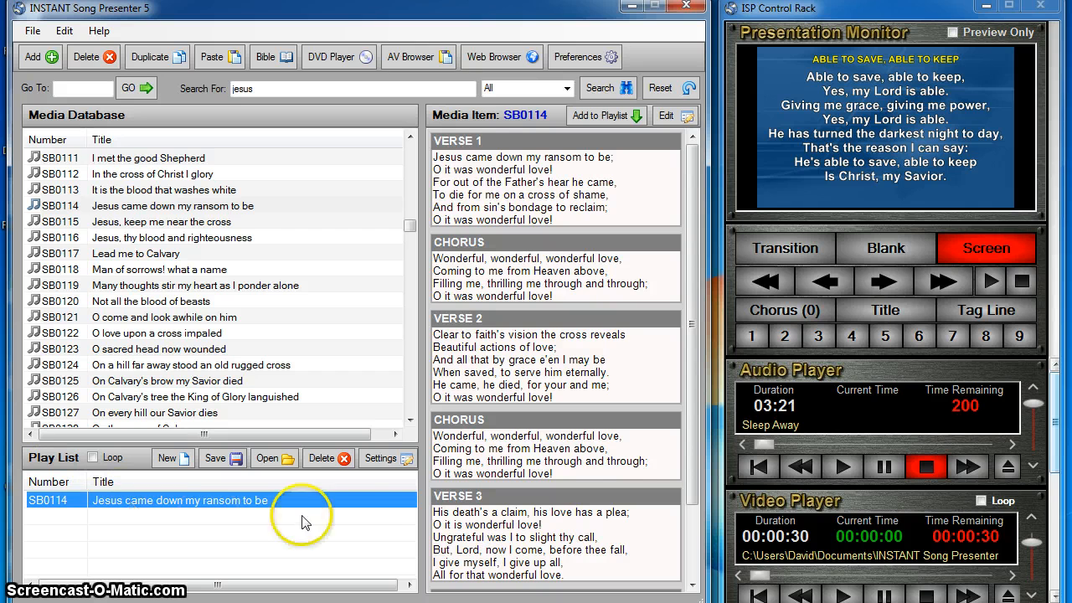
pyautogui.click(376, 462)
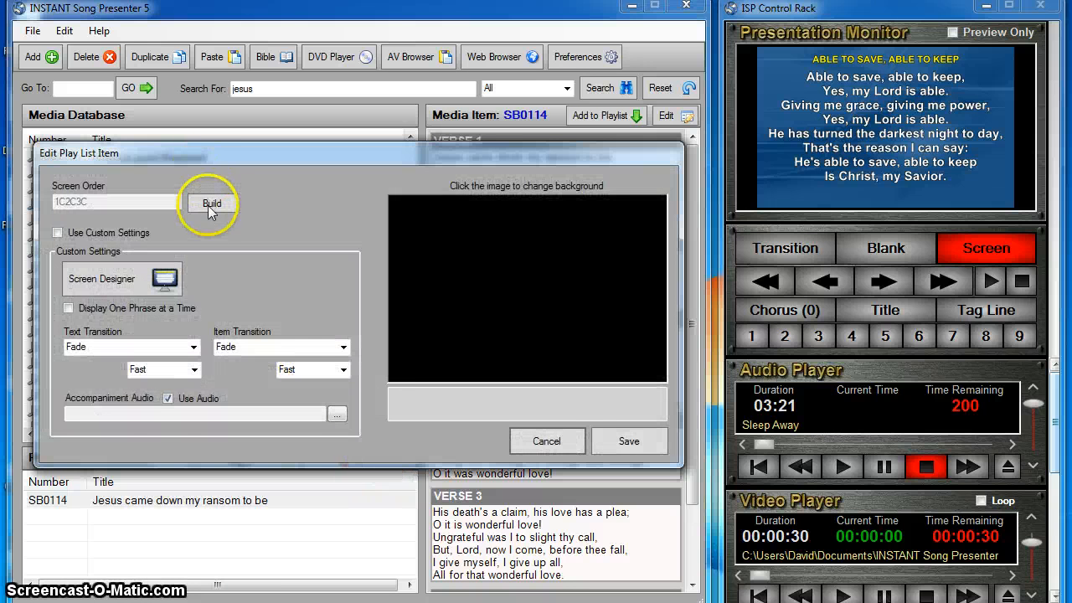
pyautogui.click(211, 204)
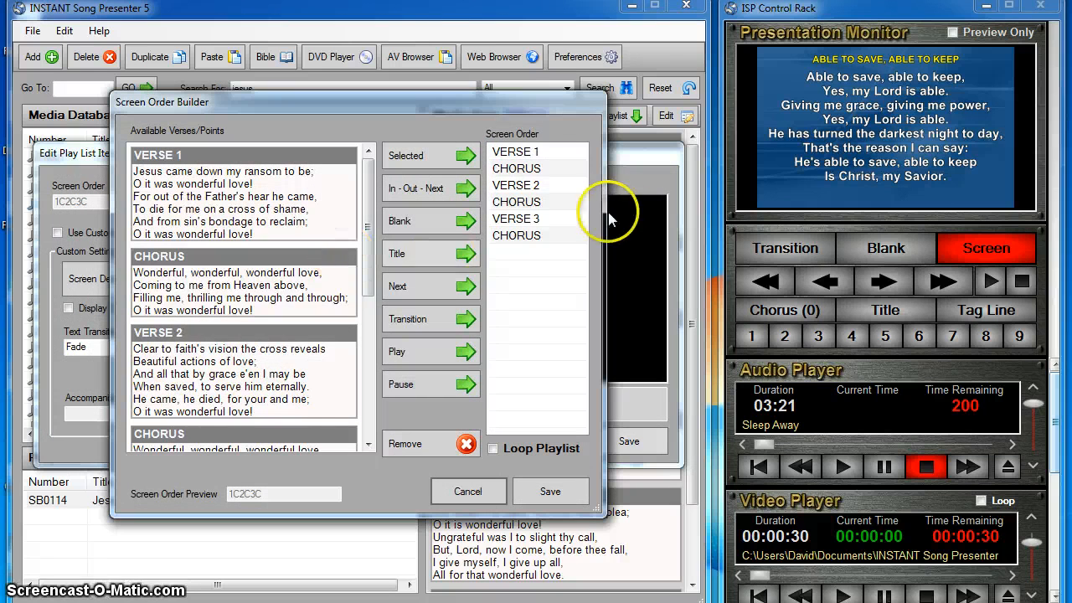
# Step: Remove Verse 2 and the Chorus following it from the song's screen order
pyautogui.click(548, 185)
pyautogui.press('Delete')
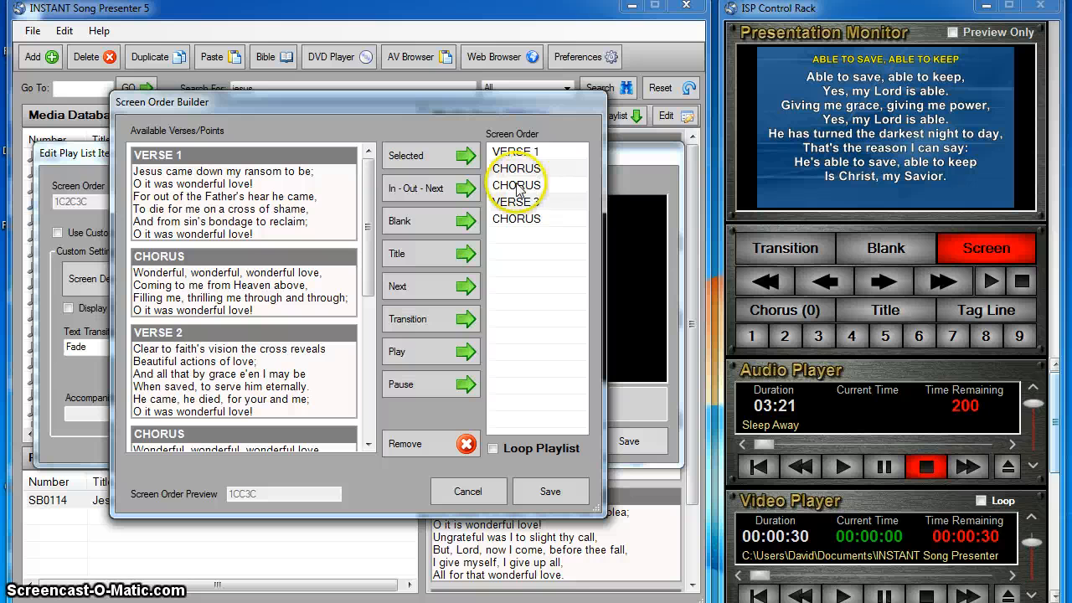
pyautogui.click(517, 186)
pyautogui.click(407, 444)
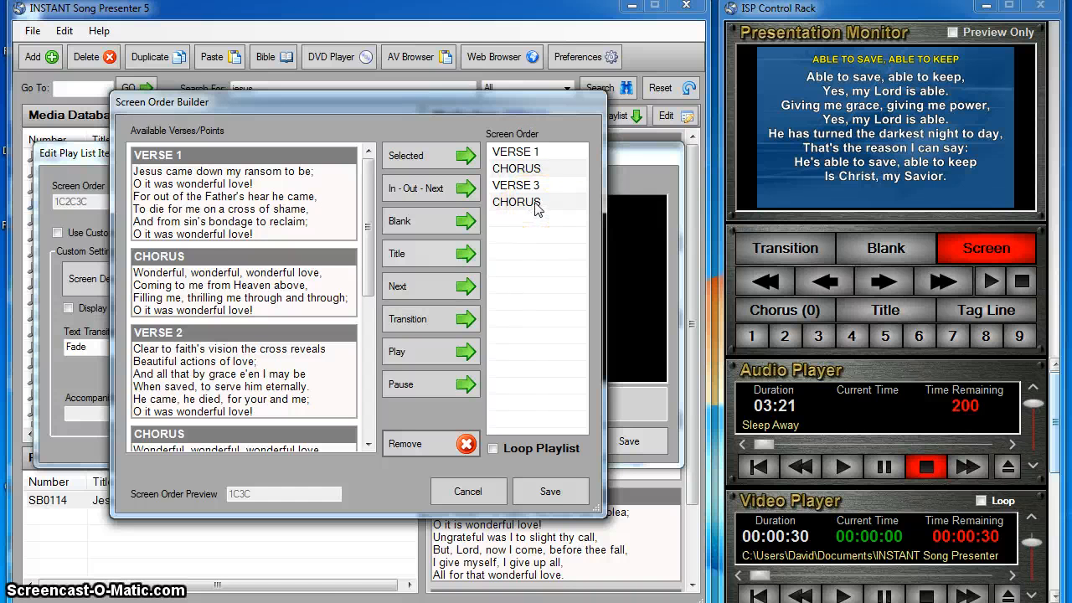
# Step: Append the Chorus twice to the end of the screen order and remove the last copy
pyautogui.click(198, 267)
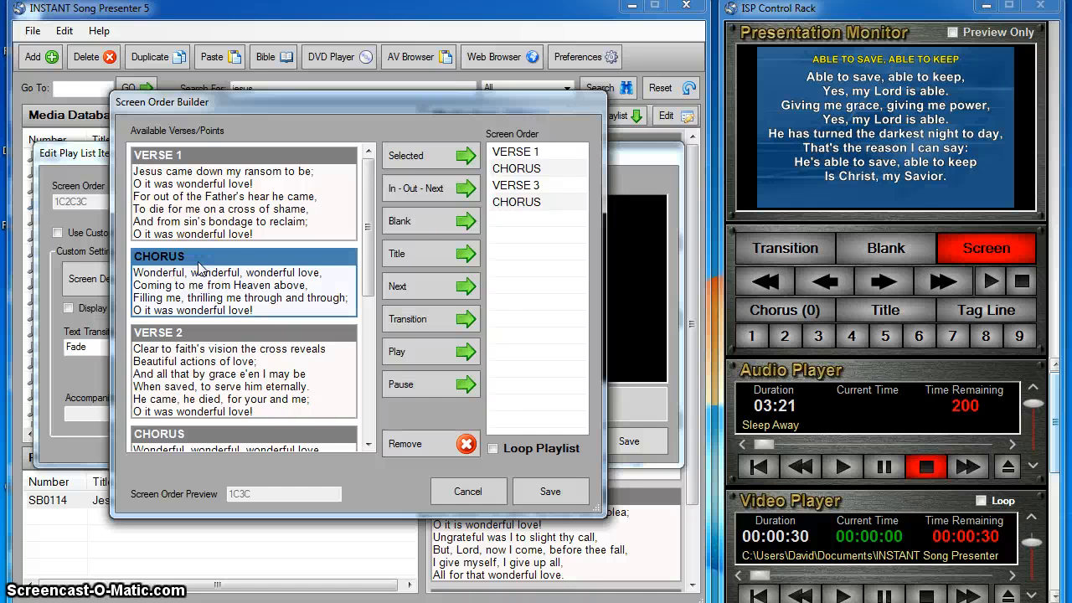
pyautogui.click(416, 155)
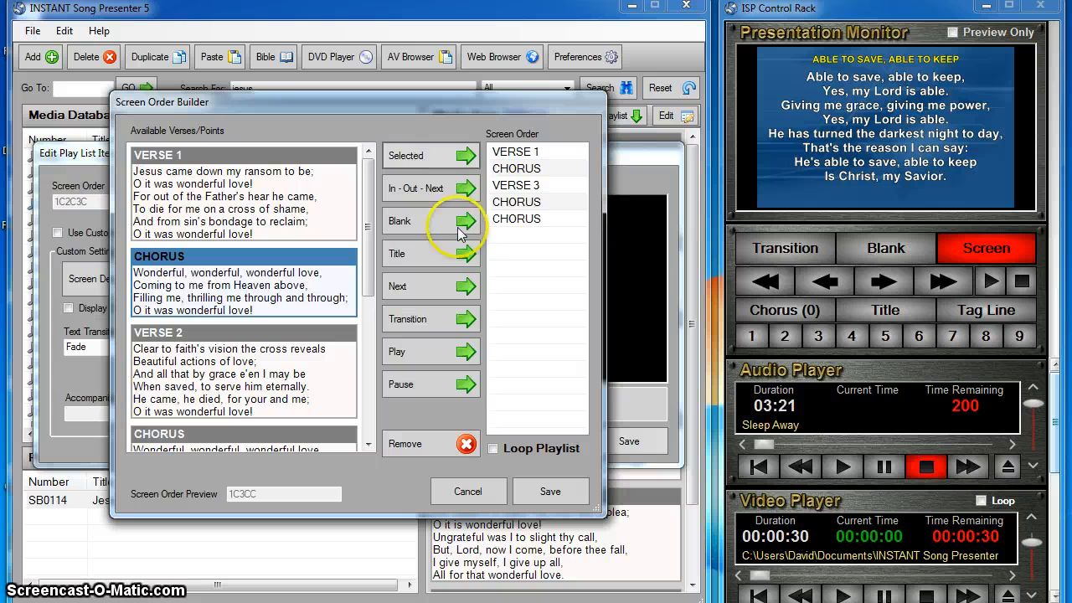
pyautogui.doubleClick(224, 256)
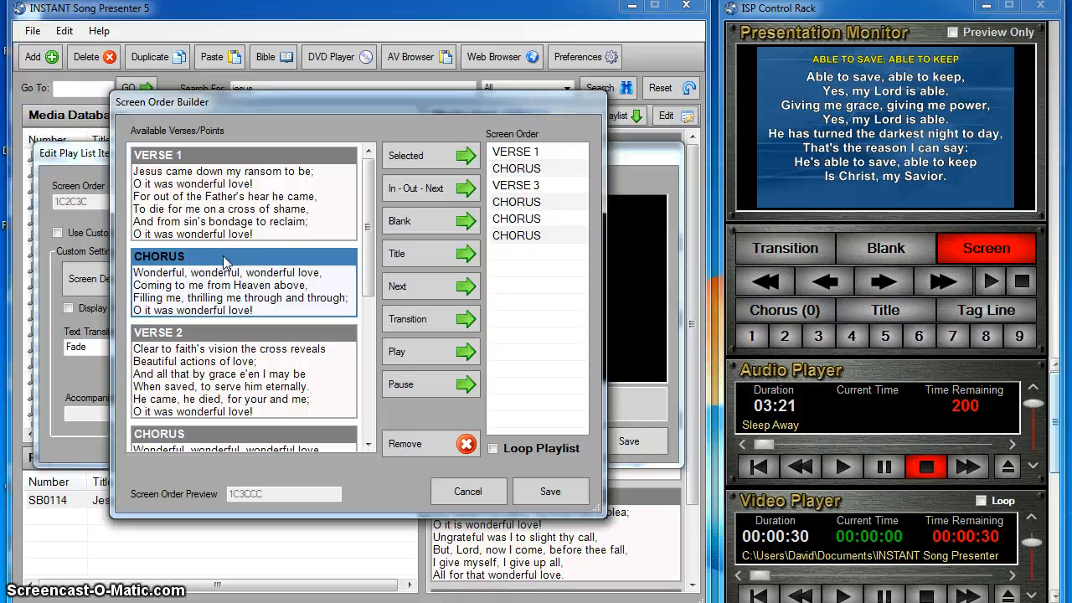
pyautogui.doubleClick(529, 237)
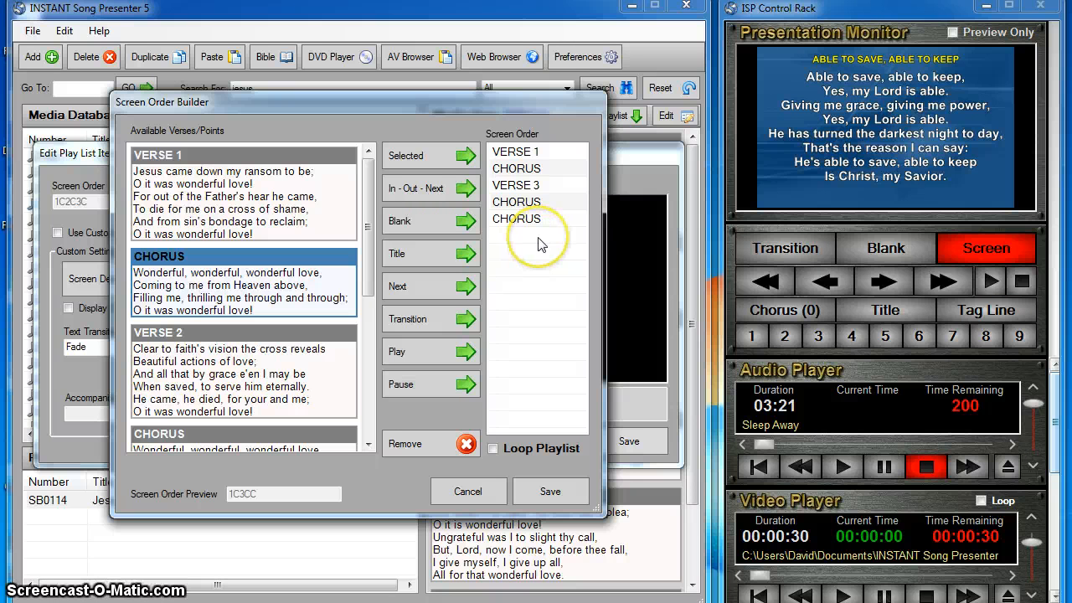
pyautogui.click(529, 239)
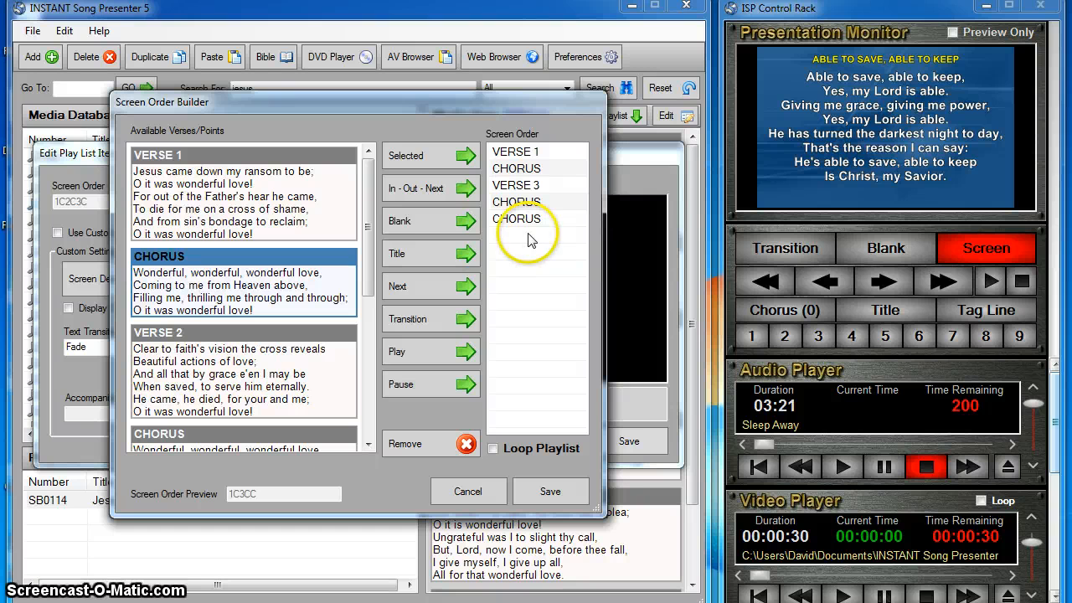
# Step: Add a Blank between the first Chorus and Verse 3, and a Title at the start of the screen order
pyautogui.click(402, 219)
pyautogui.click(543, 241)
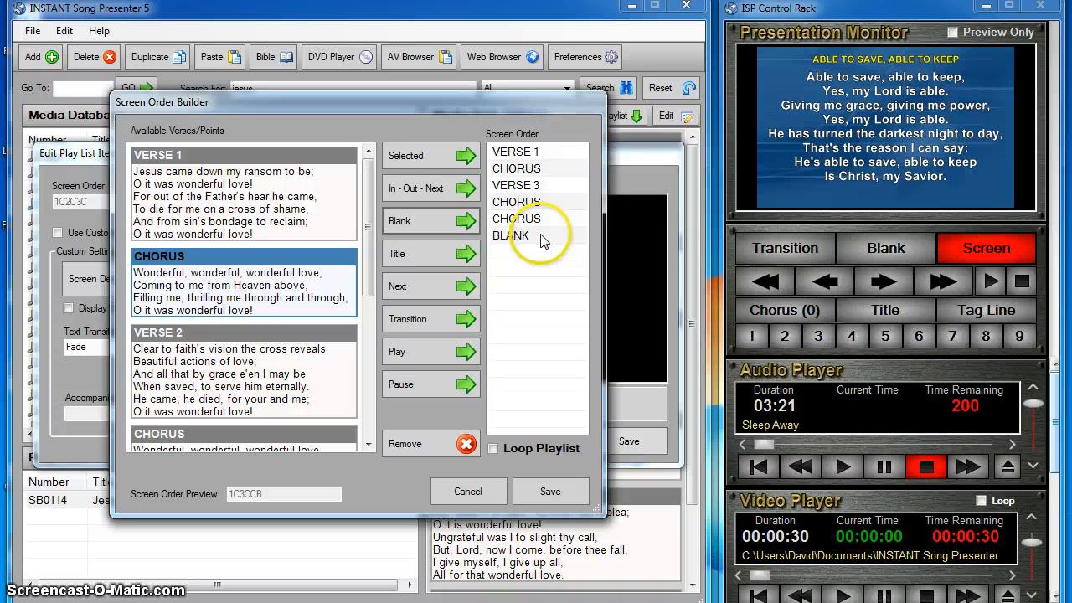
pyautogui.moveTo(542, 241); pyautogui.dragTo(542, 184)
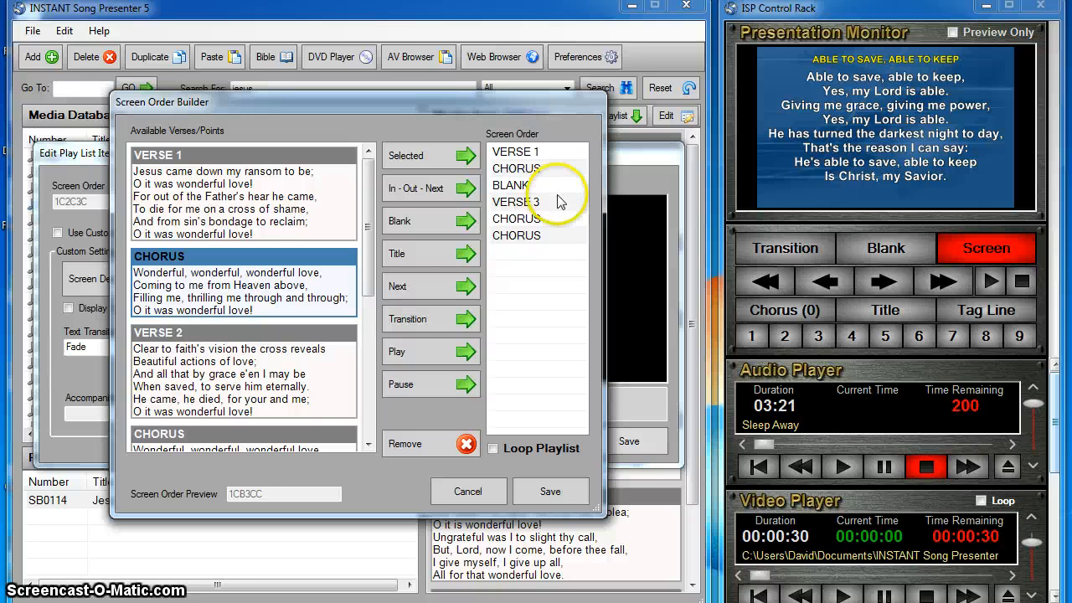
pyautogui.click(410, 252)
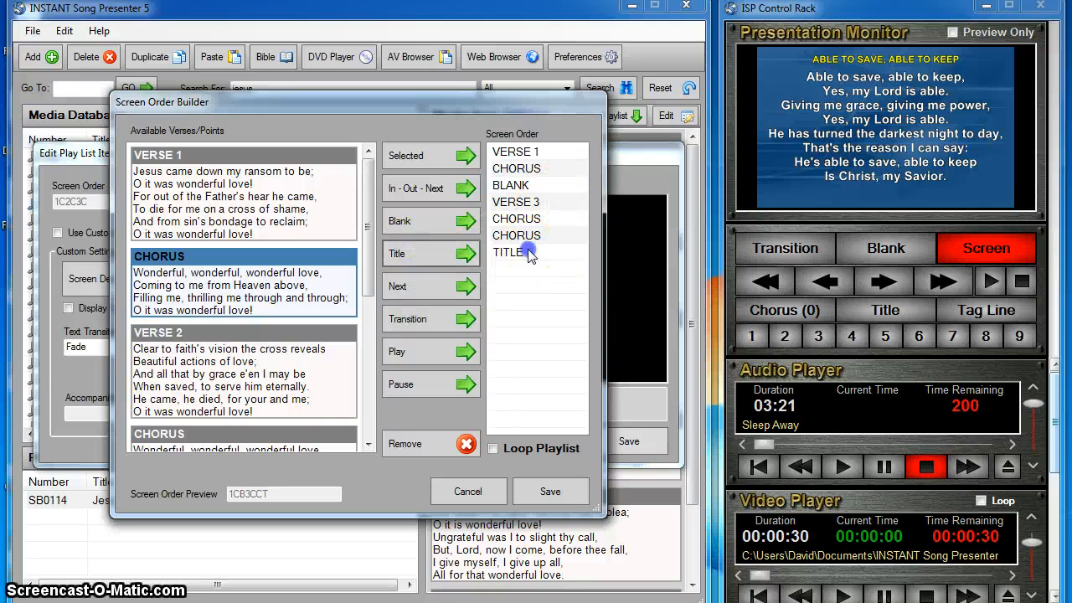
pyautogui.moveTo(521, 251); pyautogui.dragTo(529, 151)
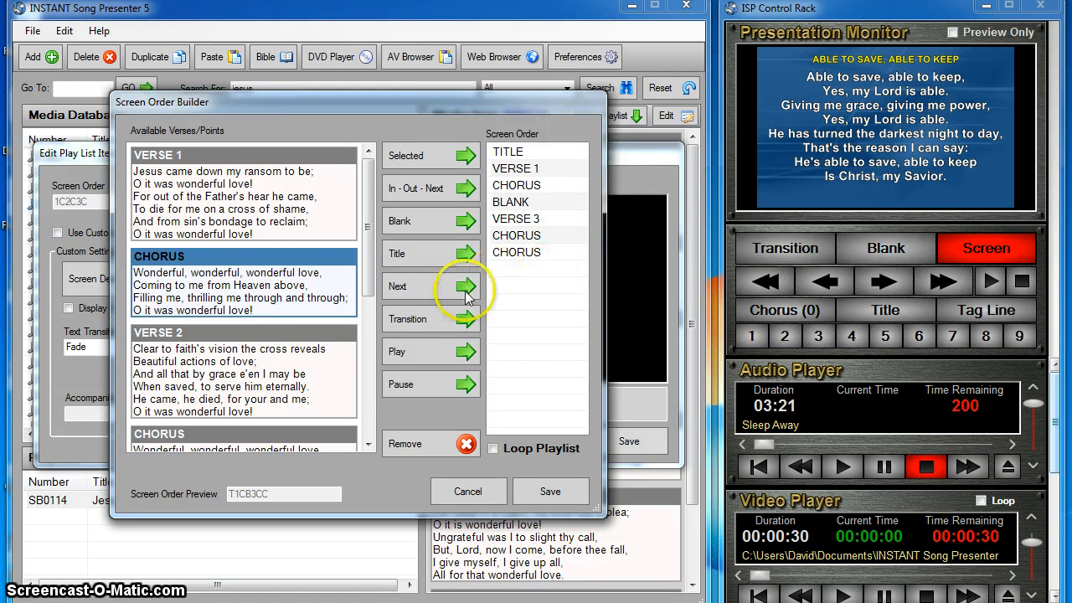
# Step: Add a Transition before the Title and another after the last Chorus, followed by a Next command
pyautogui.click(422, 319)
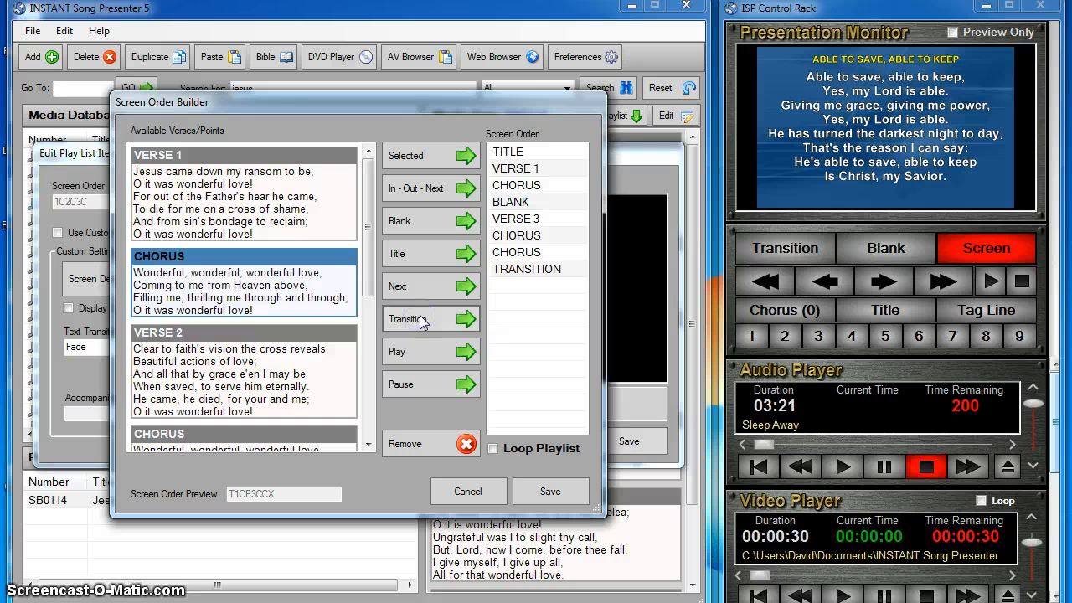
pyautogui.moveTo(546, 269); pyautogui.dragTo(556, 148)
pyautogui.click(429, 316)
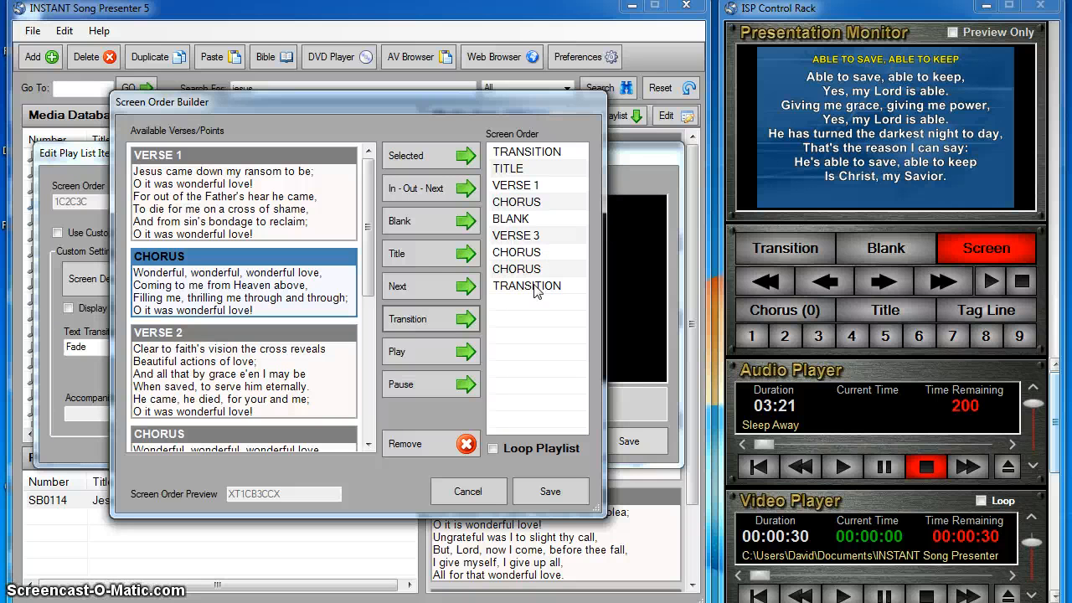
pyautogui.click(419, 291)
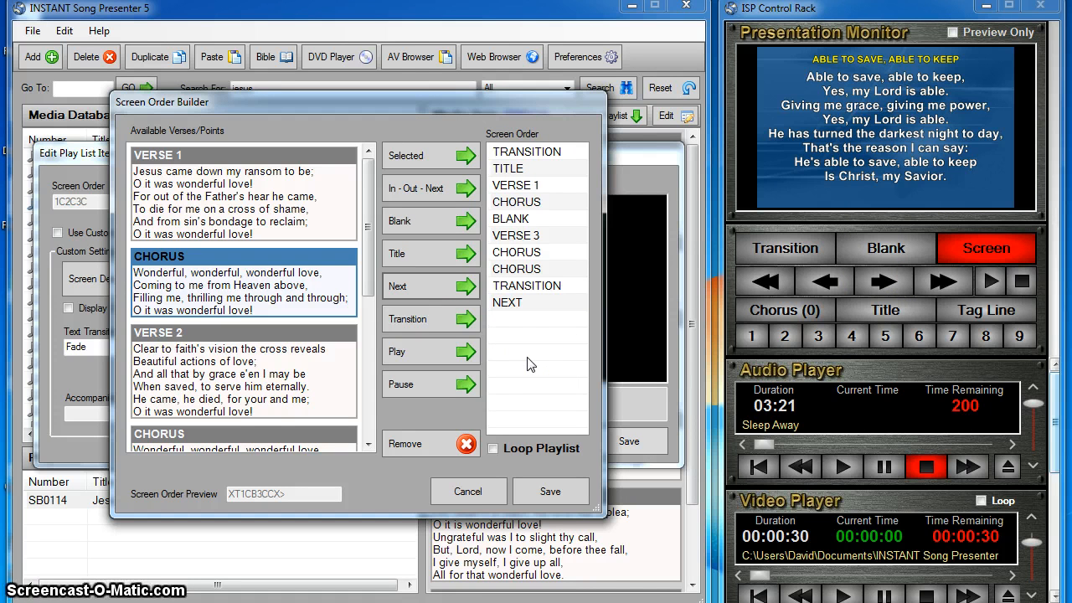
# Step: Insert a Pause followed by a Play command between the Blank and Verse 3 in the screen order
pyautogui.click(407, 383)
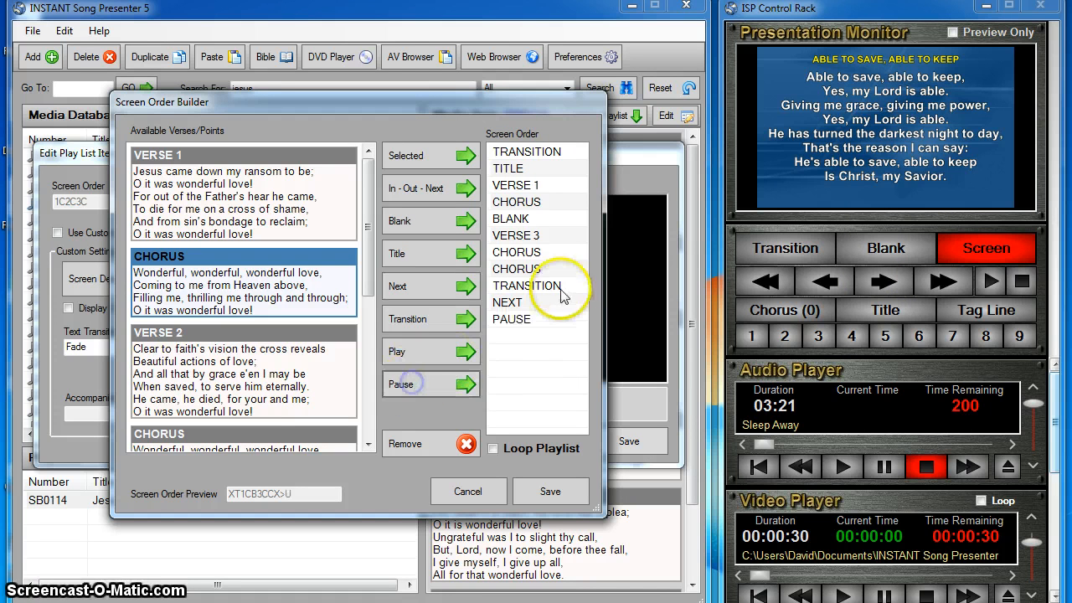
pyautogui.click(533, 322)
pyautogui.moveTo(534, 322); pyautogui.dragTo(531, 239)
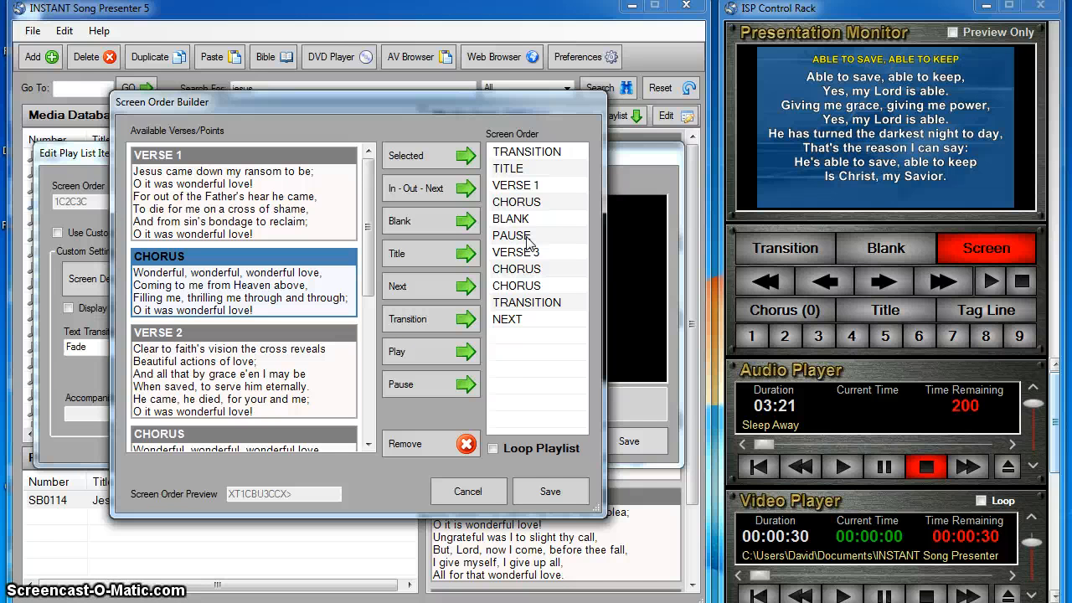
pyautogui.click(548, 189)
pyautogui.click(548, 157)
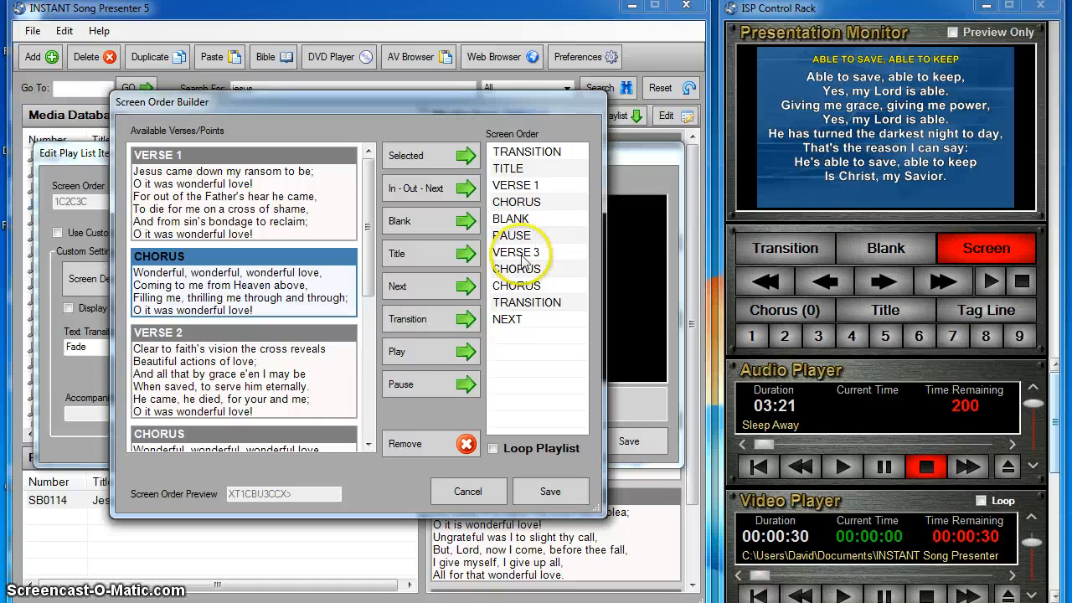
pyautogui.click(396, 352)
pyautogui.moveTo(500, 339); pyautogui.dragTo(502, 252)
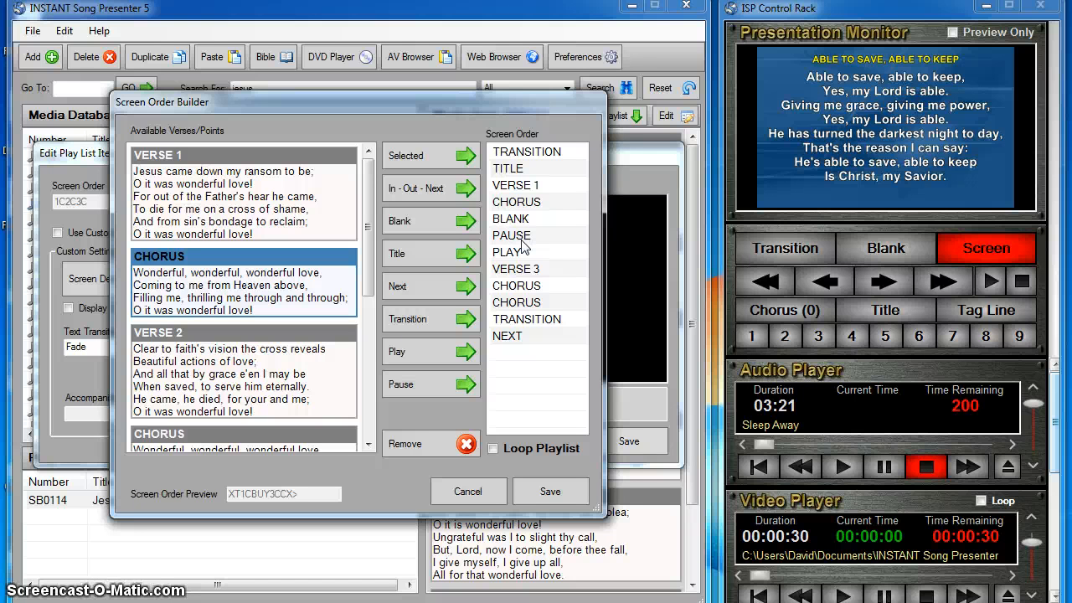
pyautogui.click(552, 272)
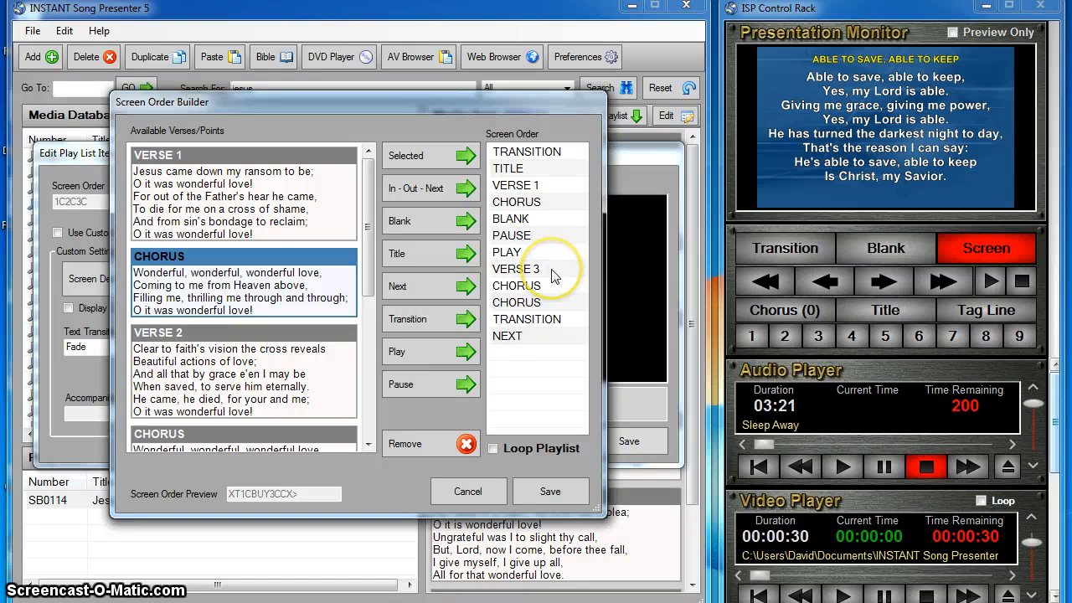
pyautogui.click(552, 296)
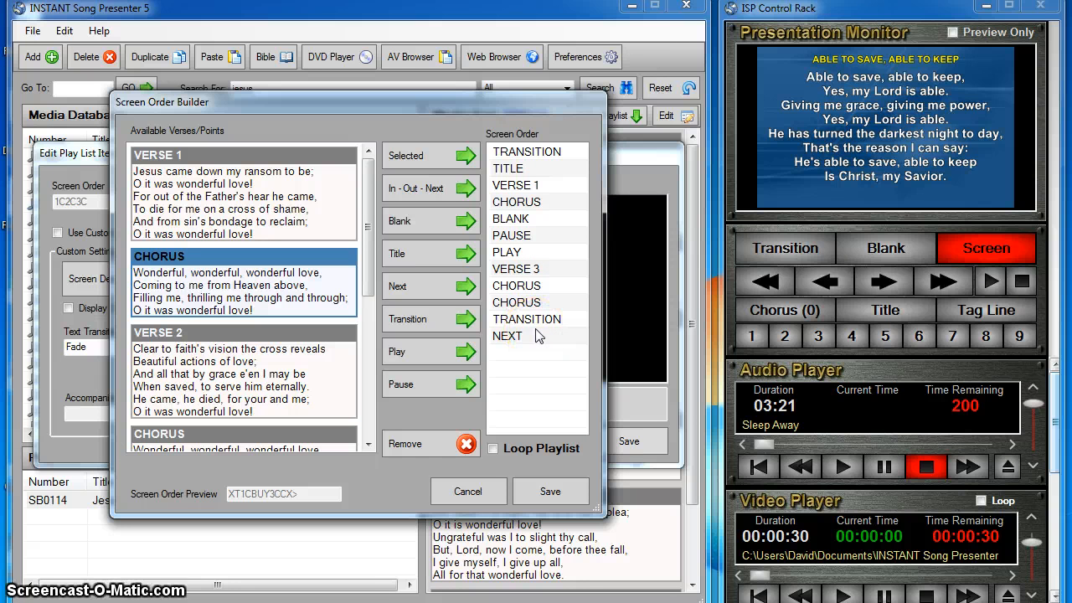
pyautogui.click(517, 449)
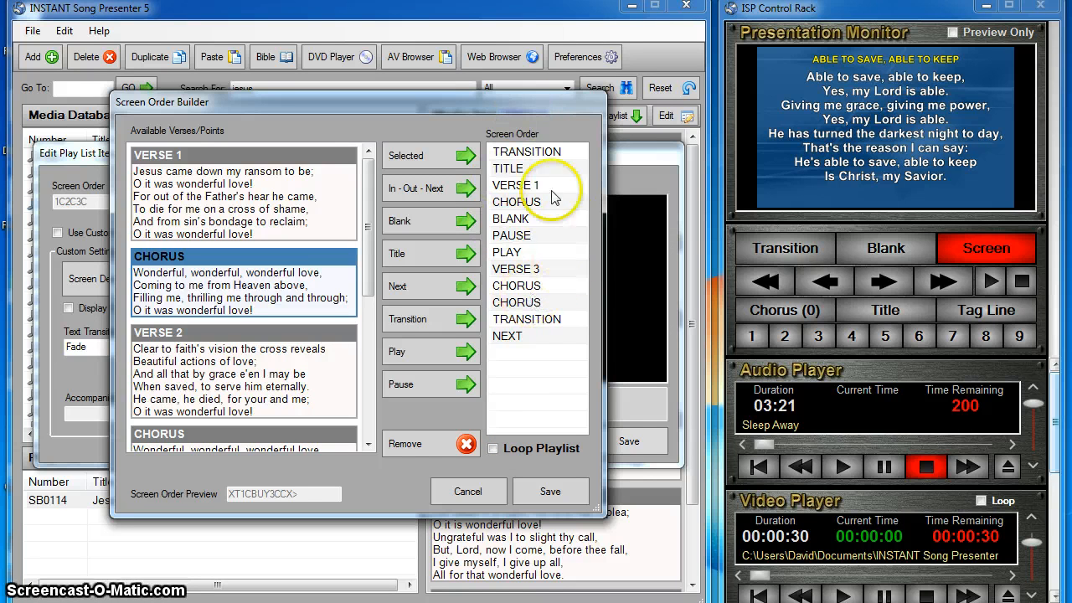
pyautogui.click(537, 336)
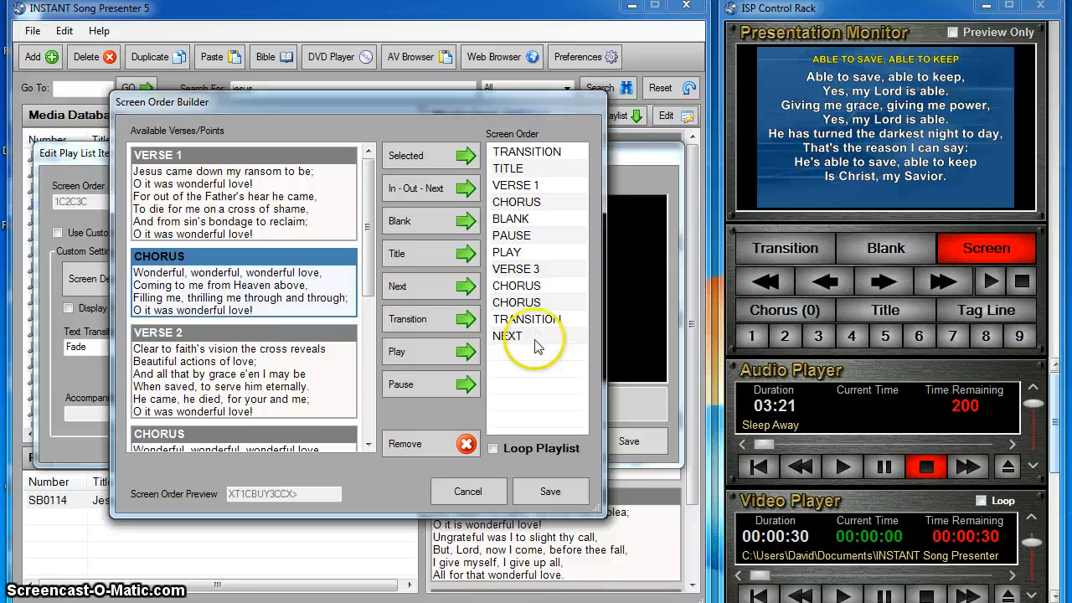
pyautogui.click(545, 452)
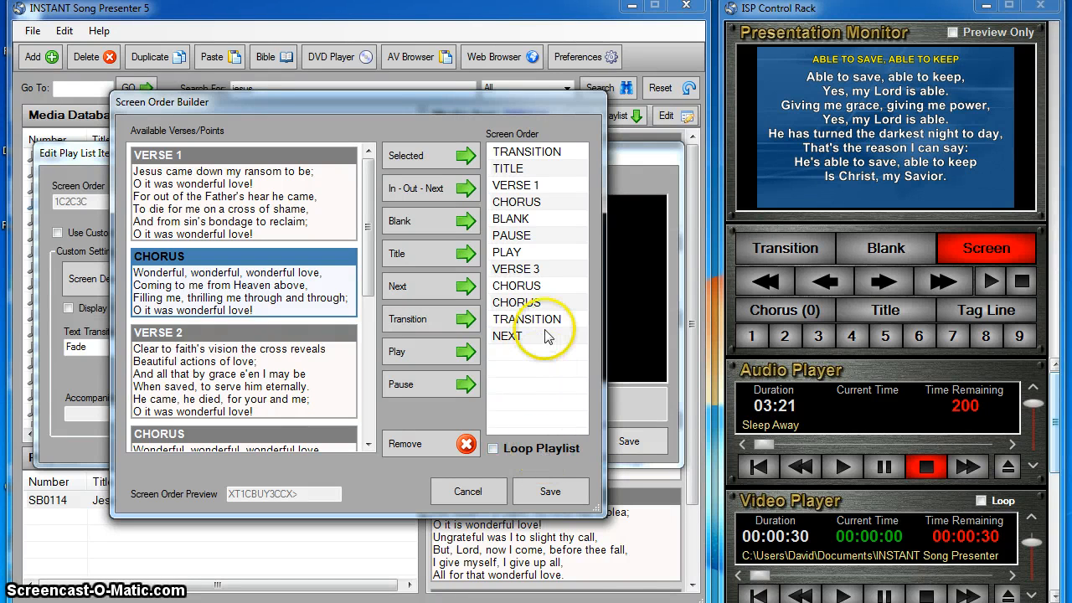